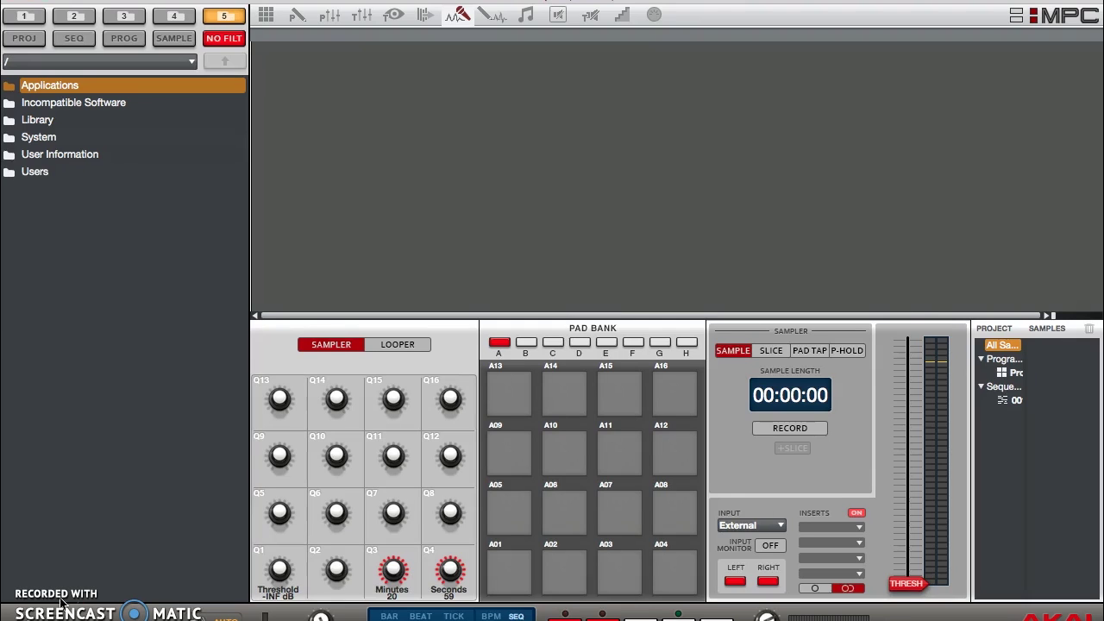
Step: Switch from the MPC software to the Soundflower GitHub releases page in Safari
key("super+Tab")
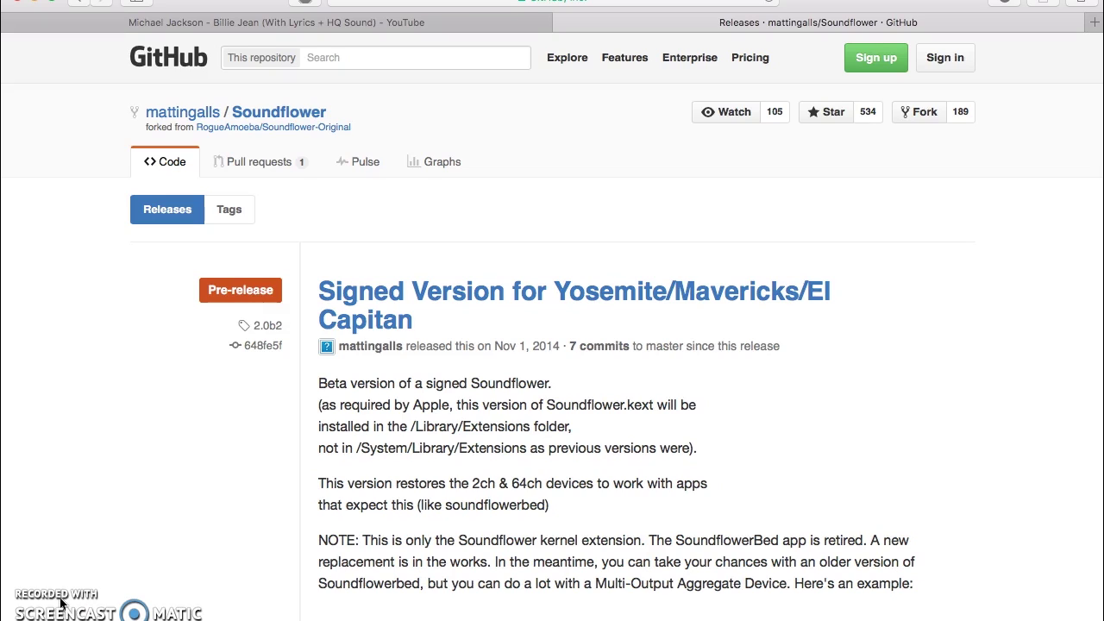
Step: Download Soundflower-2.0b2.dmg from the release's Downloads list
mouse_move(69, 605)
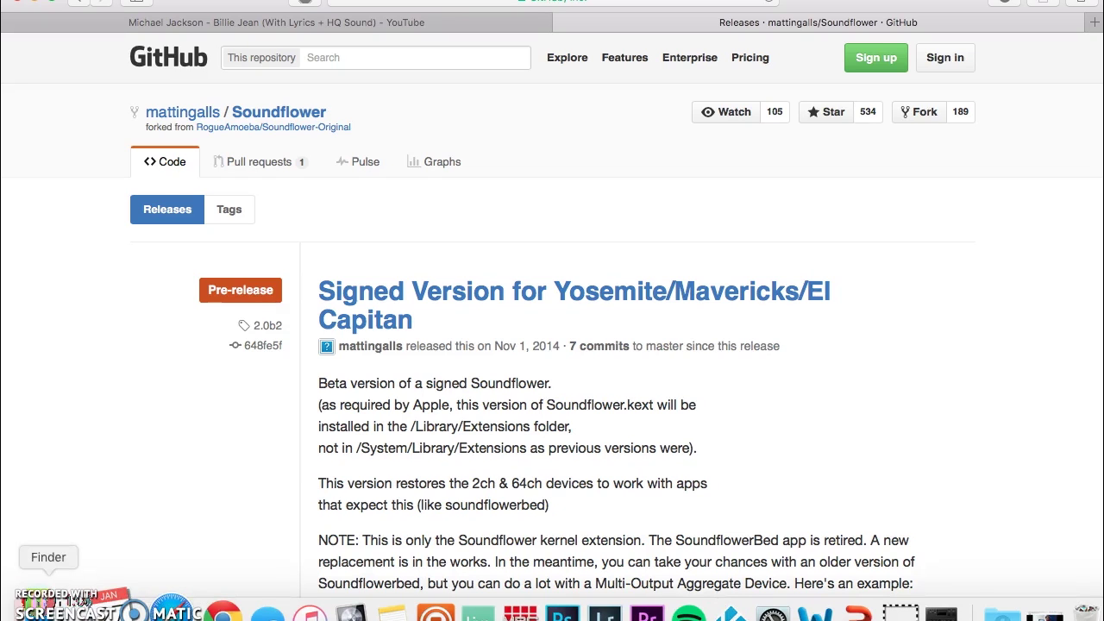
scroll(259, 305, "down", 10)
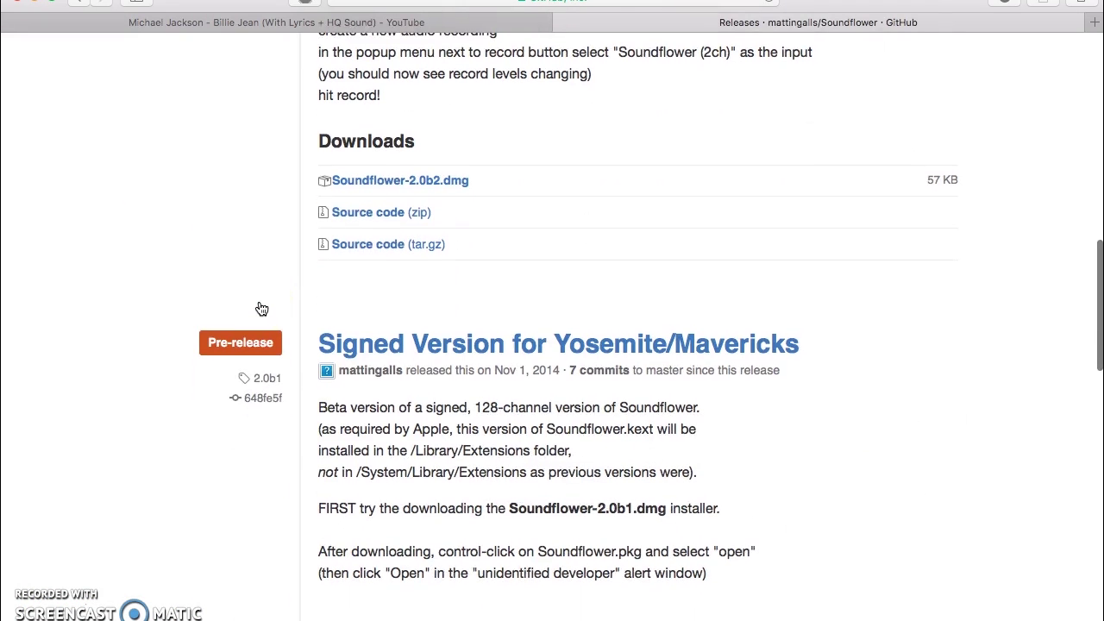
left_click(315, 186)
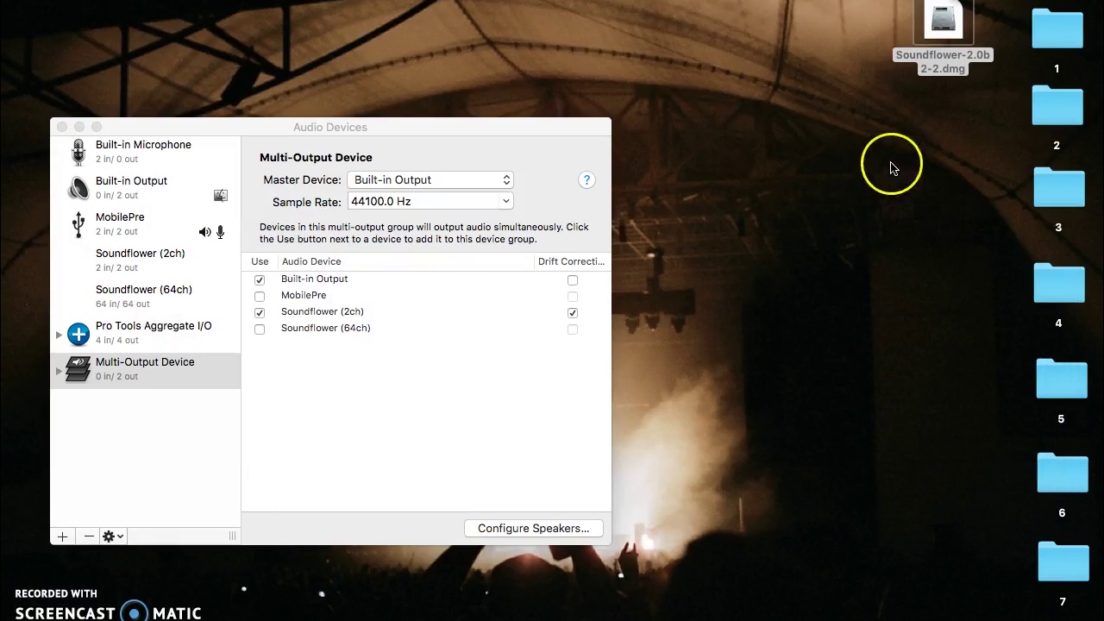
Step: Select the downloaded Soundflower disk image, then bring the Audio Devices window forward
left_click(939, 31)
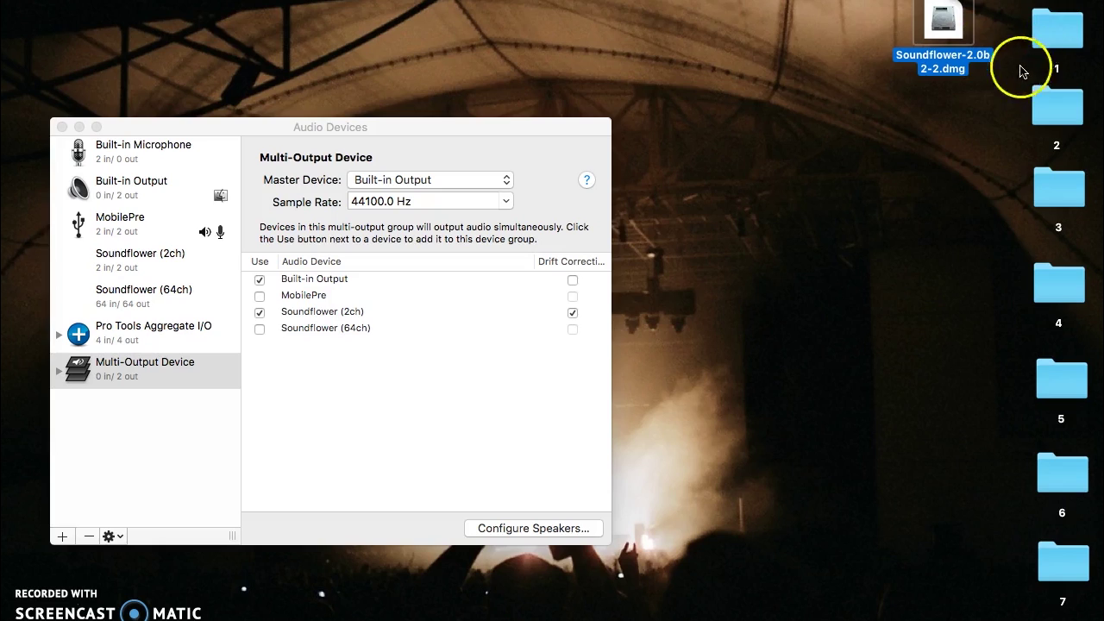
left_click(257, 148)
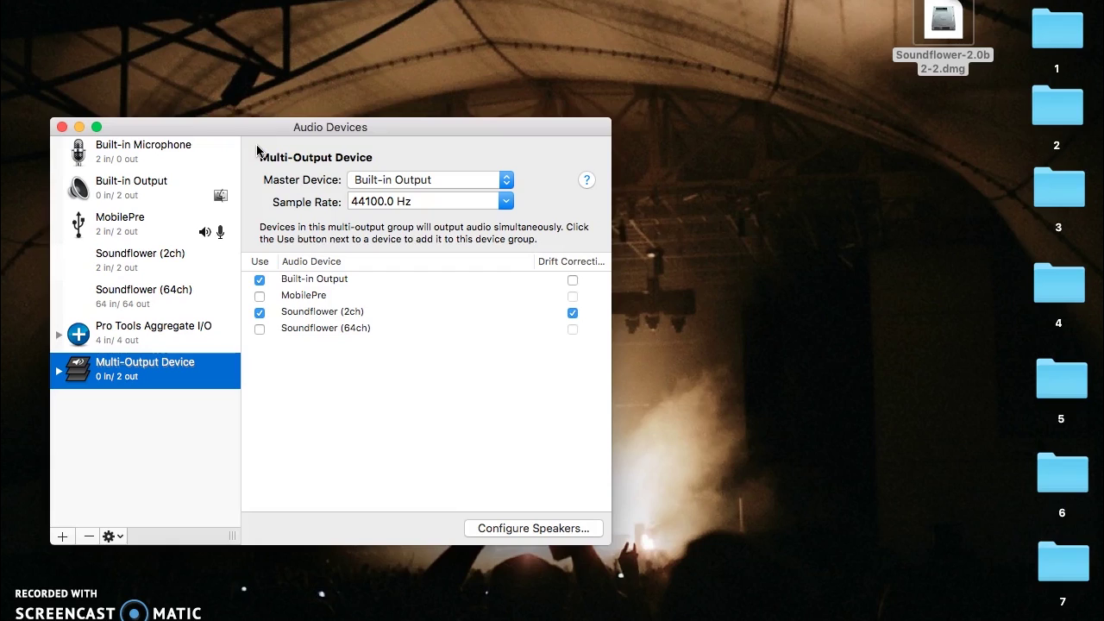
Step: Select the Multi-Output Device in the Audio Devices sidebar
left_click(62, 536)
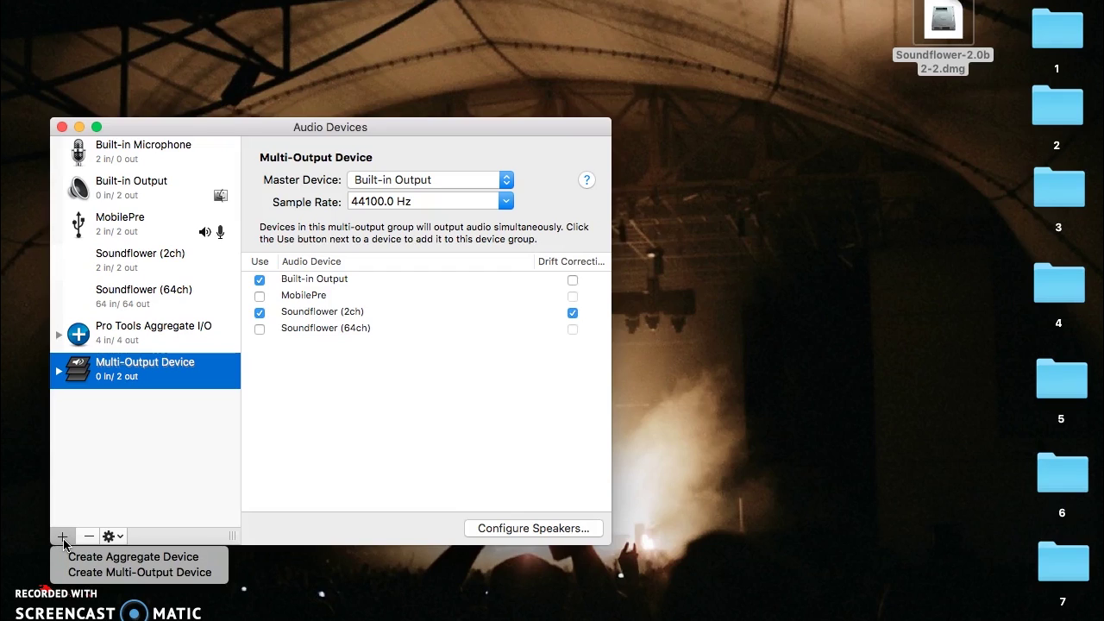
left_click(78, 440)
left_click(128, 384)
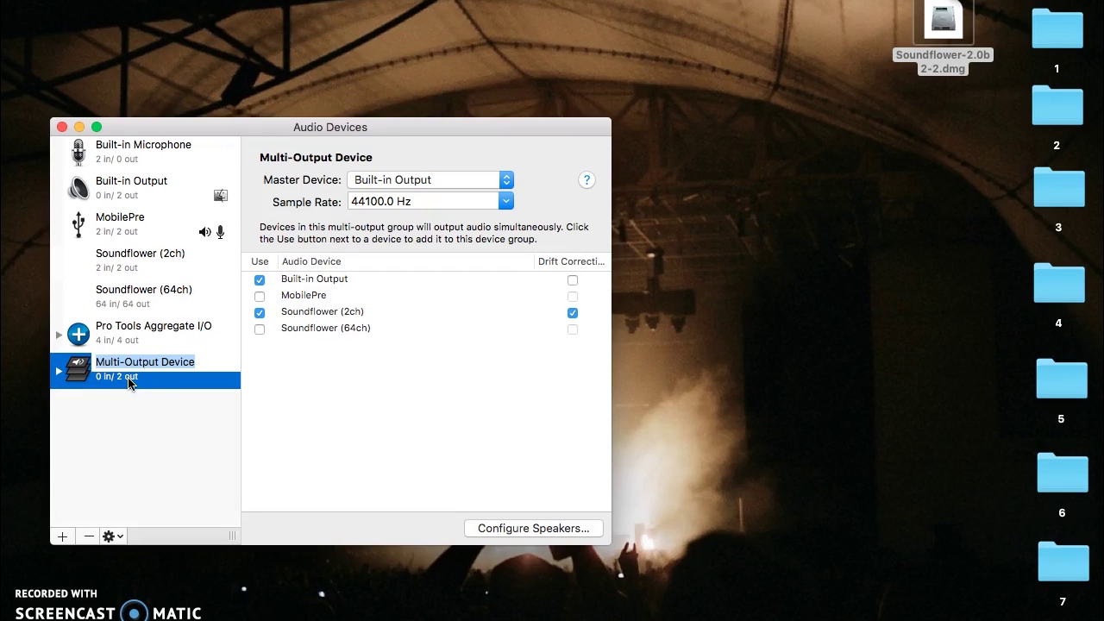
Step: Confirm Built-in Output and Soundflower (2ch) are both used, then return to the MPC software
left_click(382, 278)
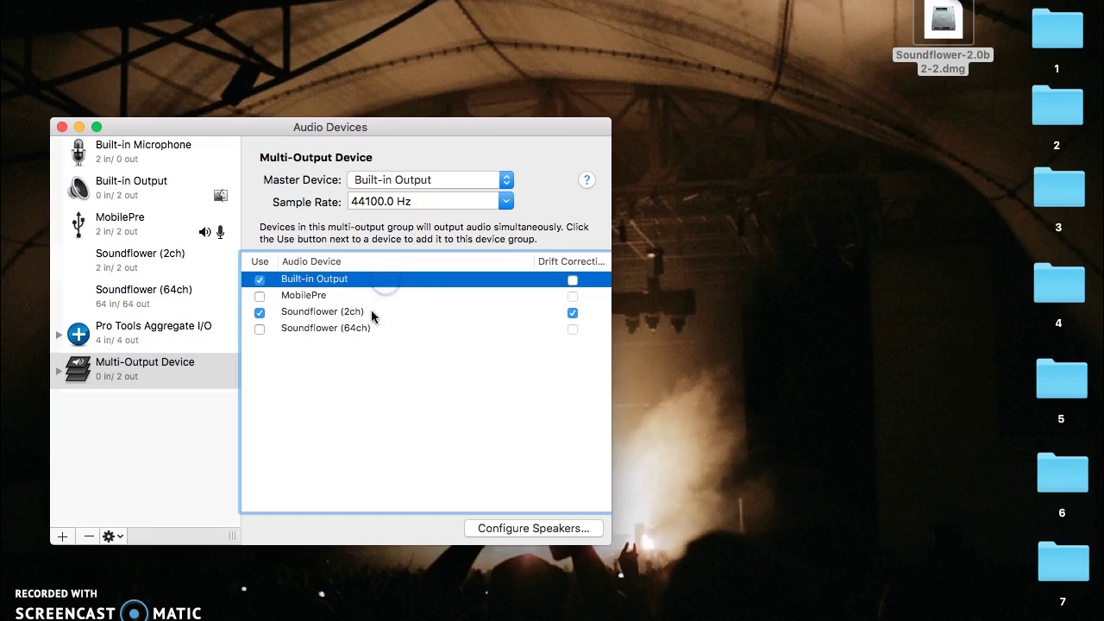
left_click(373, 316)
left_click(365, 403)
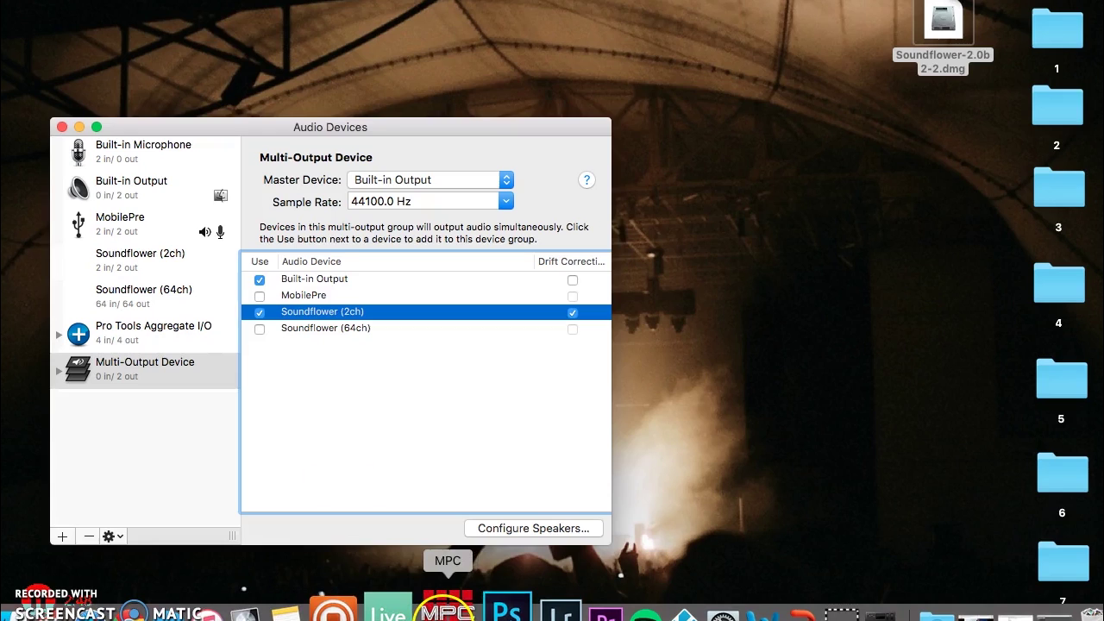
left_click(448, 609)
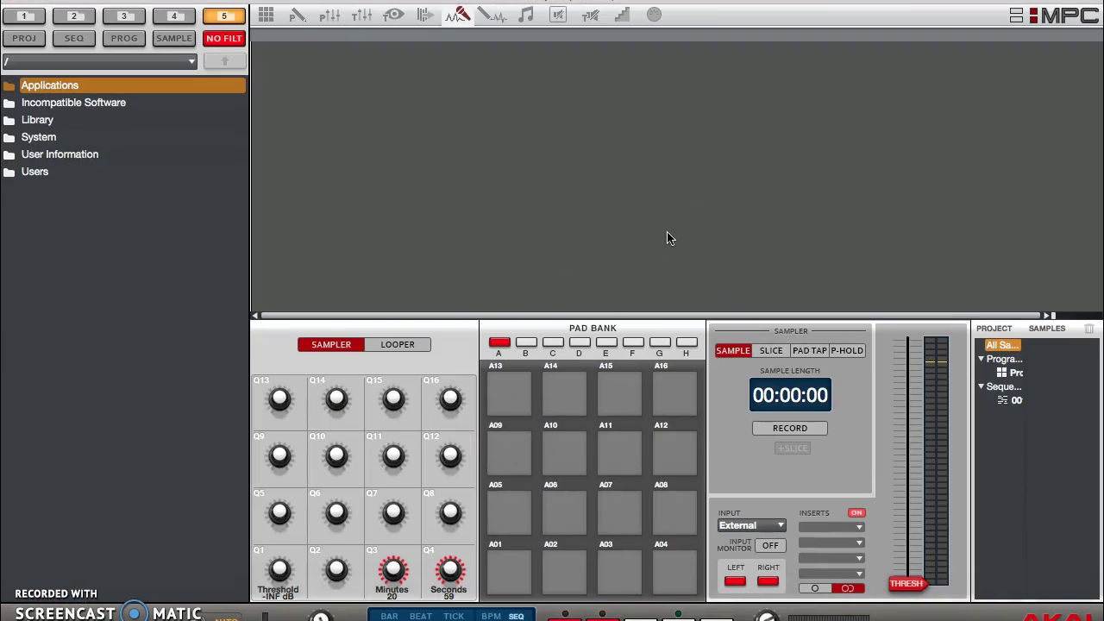
Step: Confirm MPC audio preferences: Multi-Output Device output, Soundflower (2ch) input at 44100 Hz
key("super+comma")
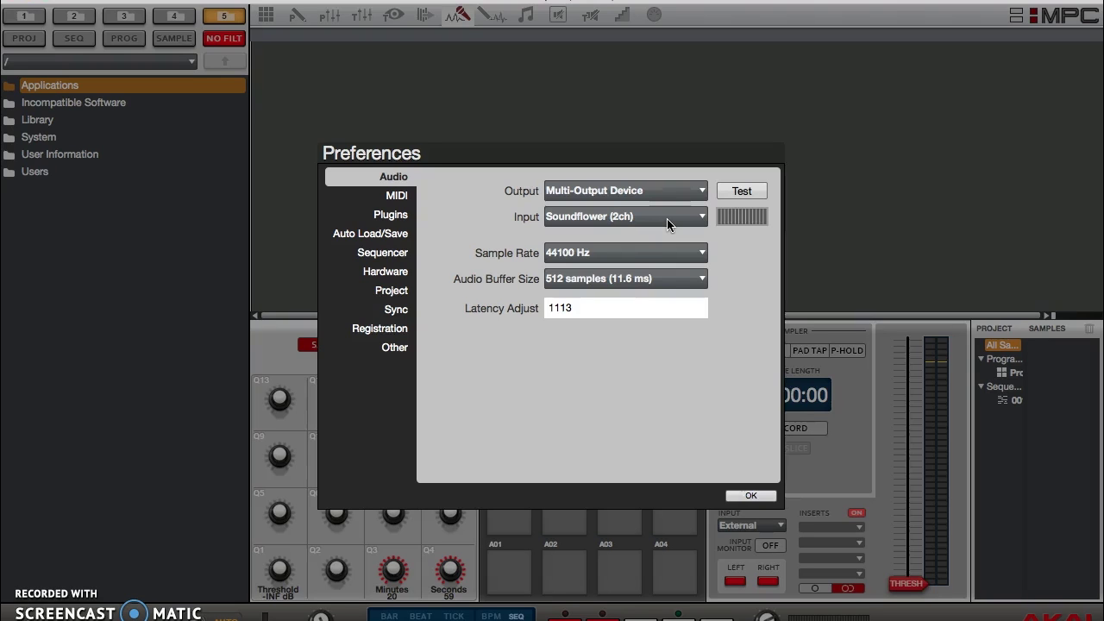
left_click(749, 495)
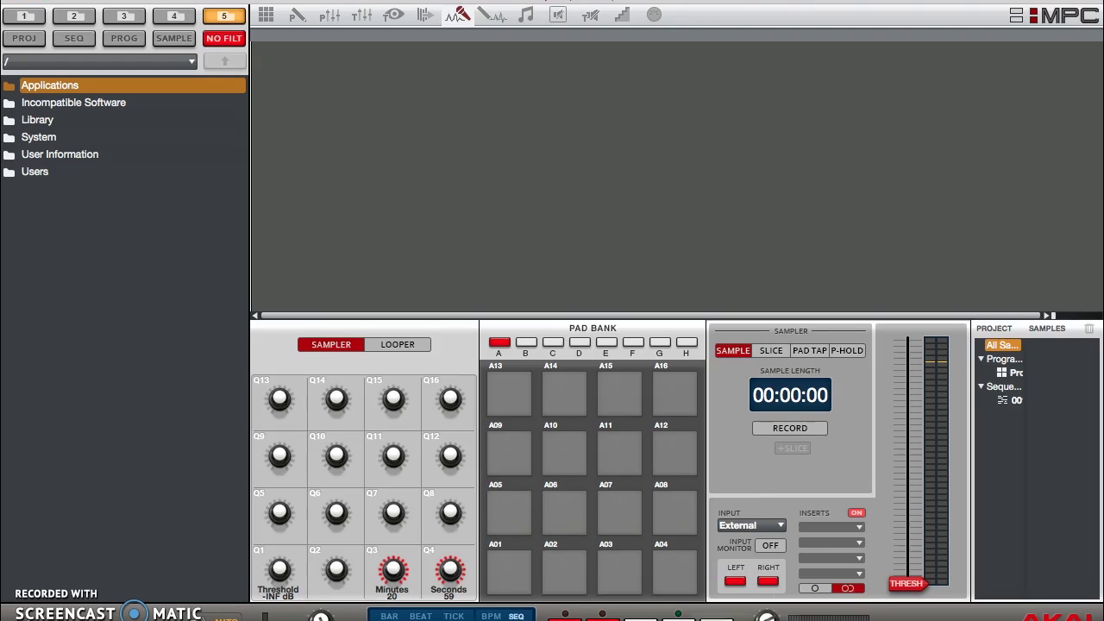
left_click(707, 607)
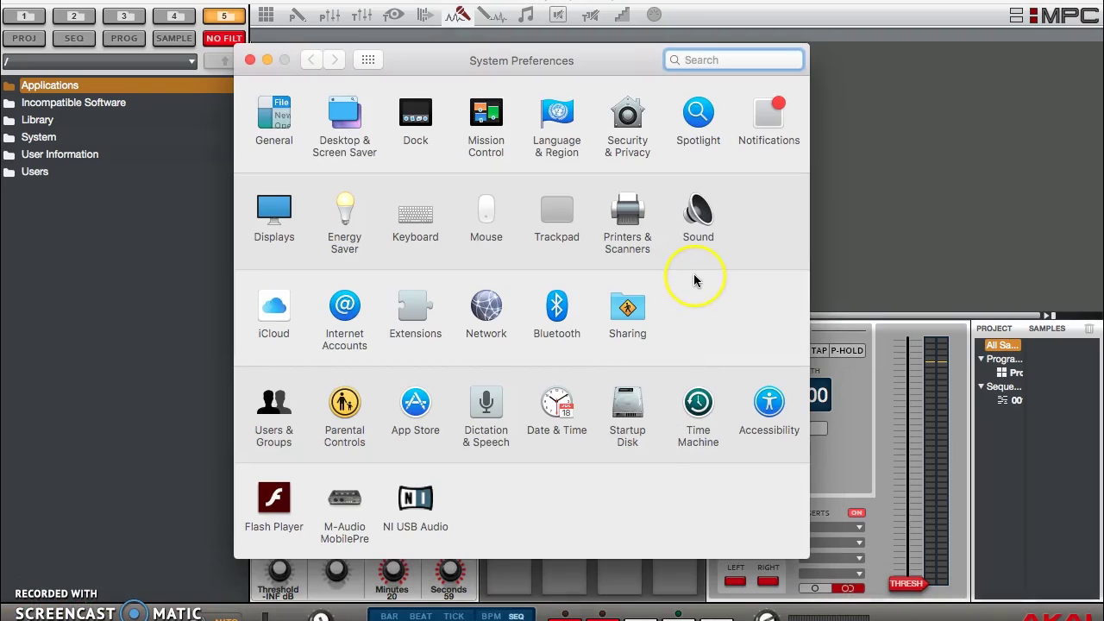
Step: In Sound settings, set input to Soundflower (2ch) and output to Multi-Output Device
left_click(697, 215)
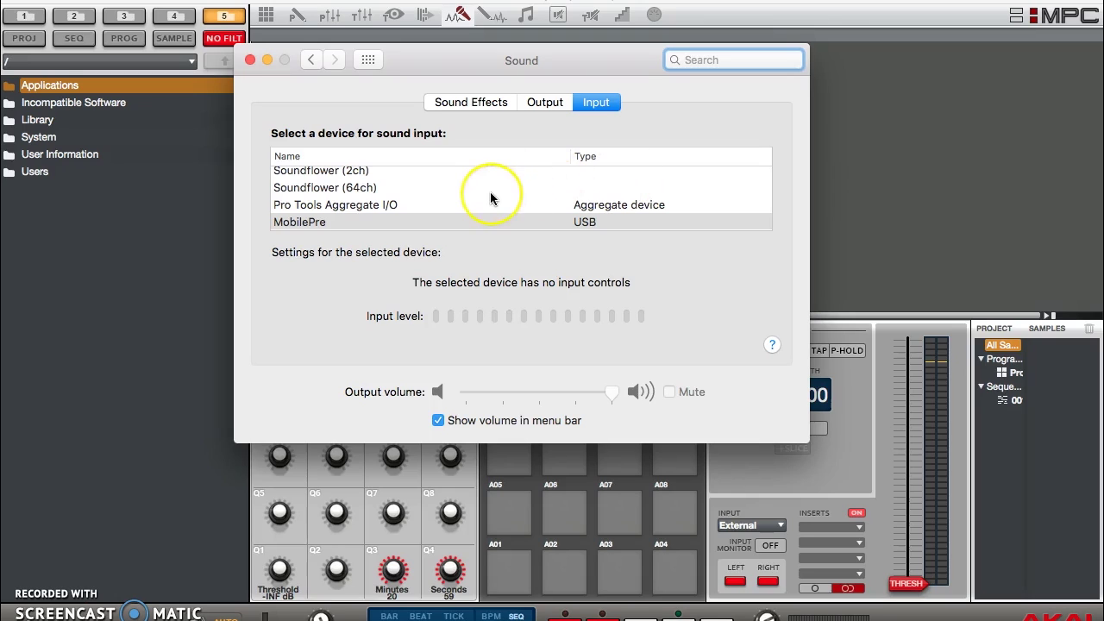
scroll(488, 197, "up", 2)
scroll(491, 199, "down", 3)
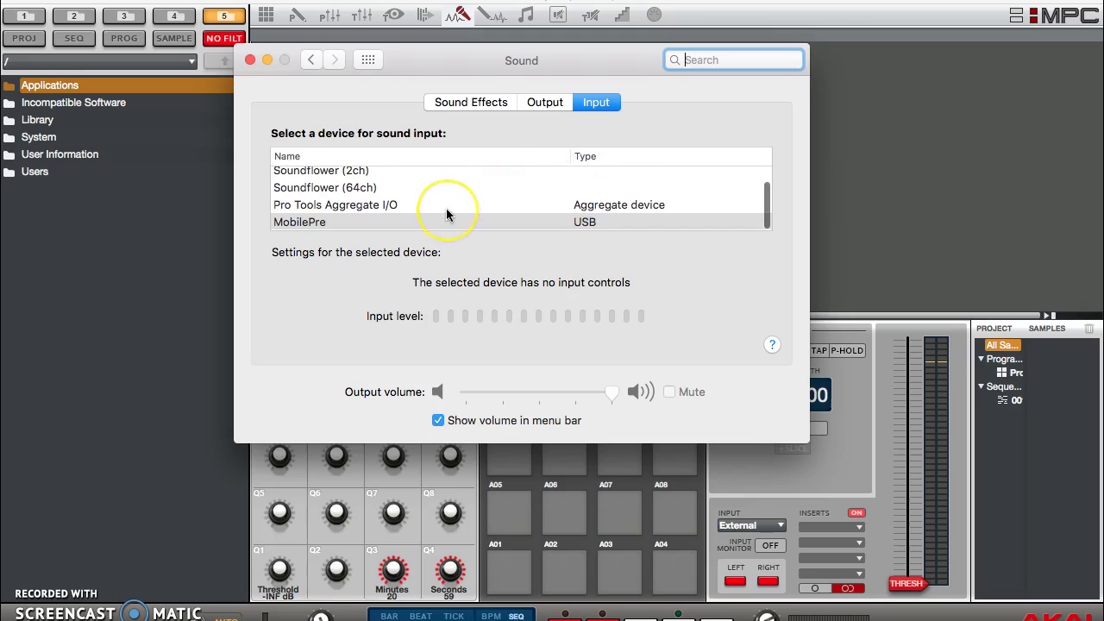
scroll(449, 211, "up", 2)
left_click(432, 196)
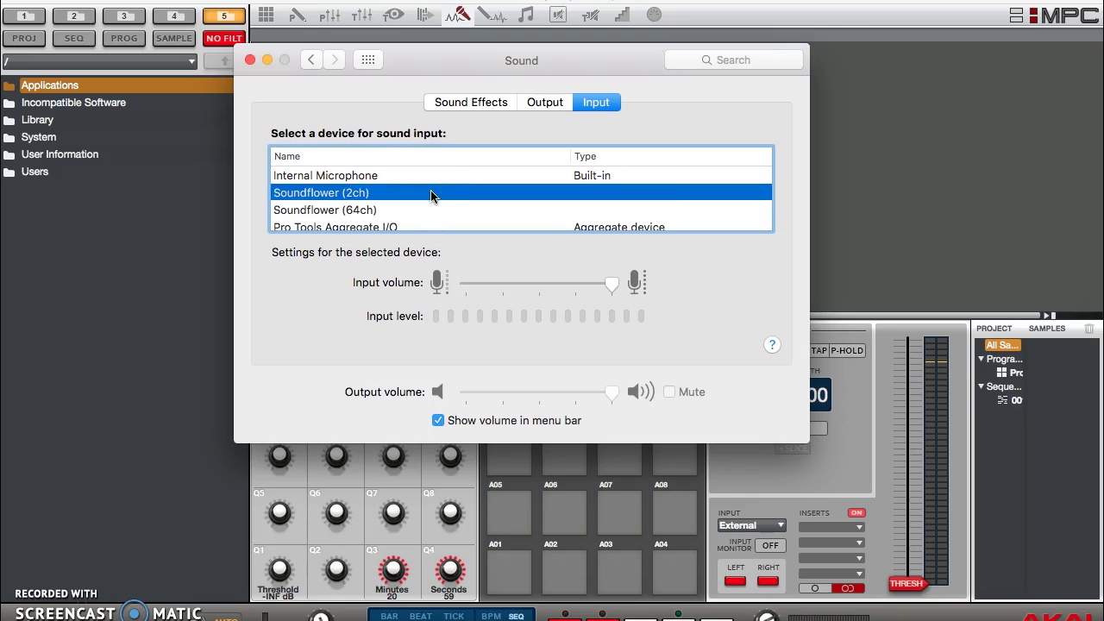
left_click(530, 102)
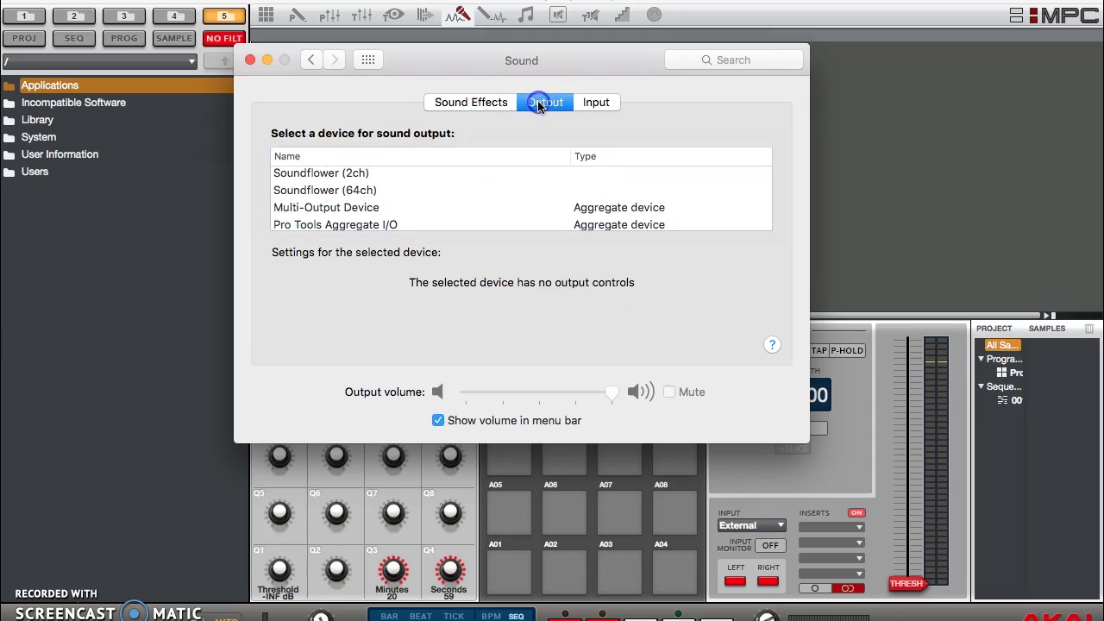
left_click(394, 211)
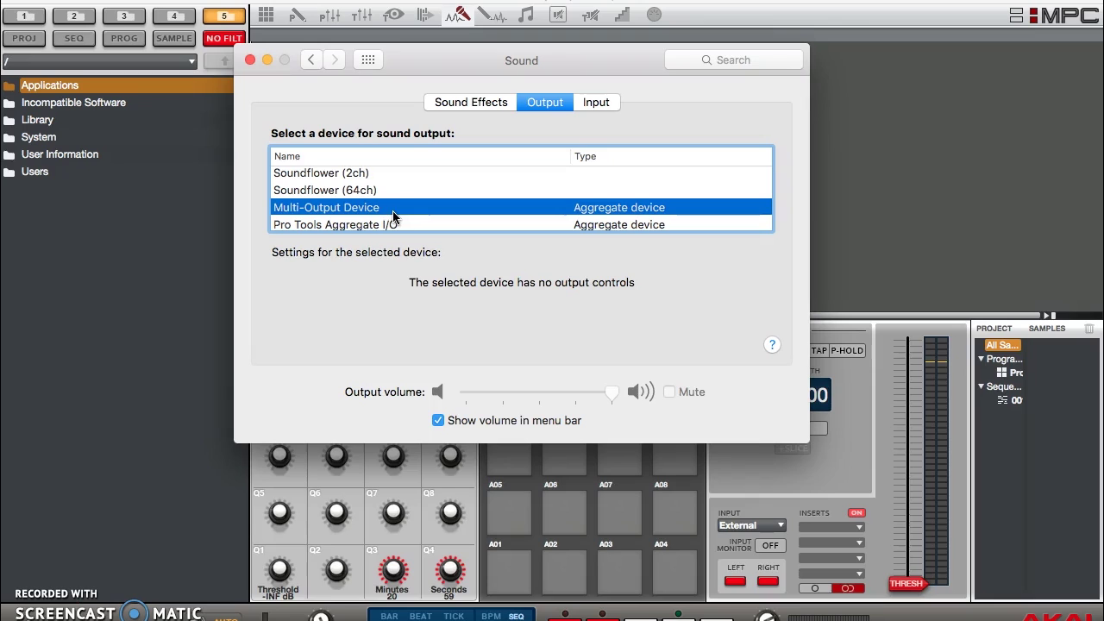
left_click(28, 599)
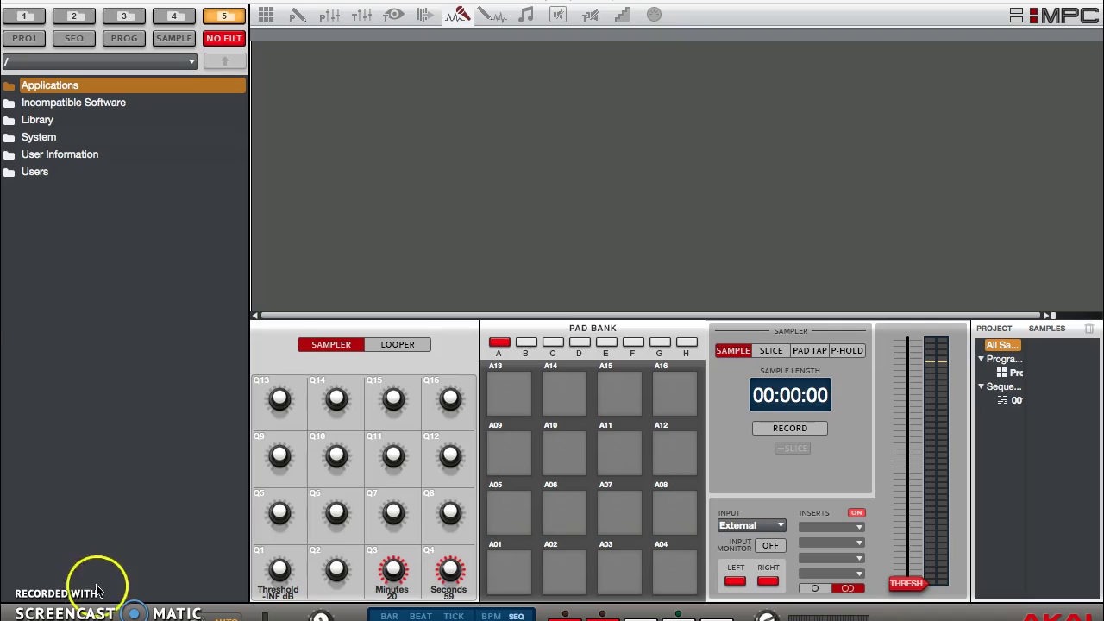
Step: Reopen Sound settings and reapply Soundflower (2ch) input and Multi-Output Device output
mouse_move(806, 608)
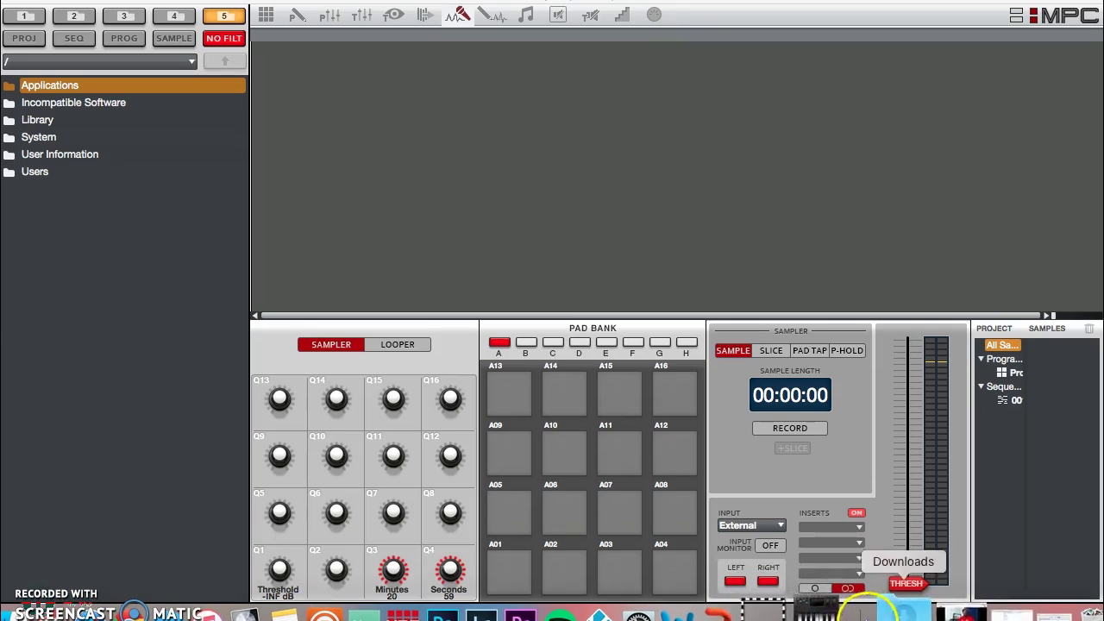
left_click(690, 608)
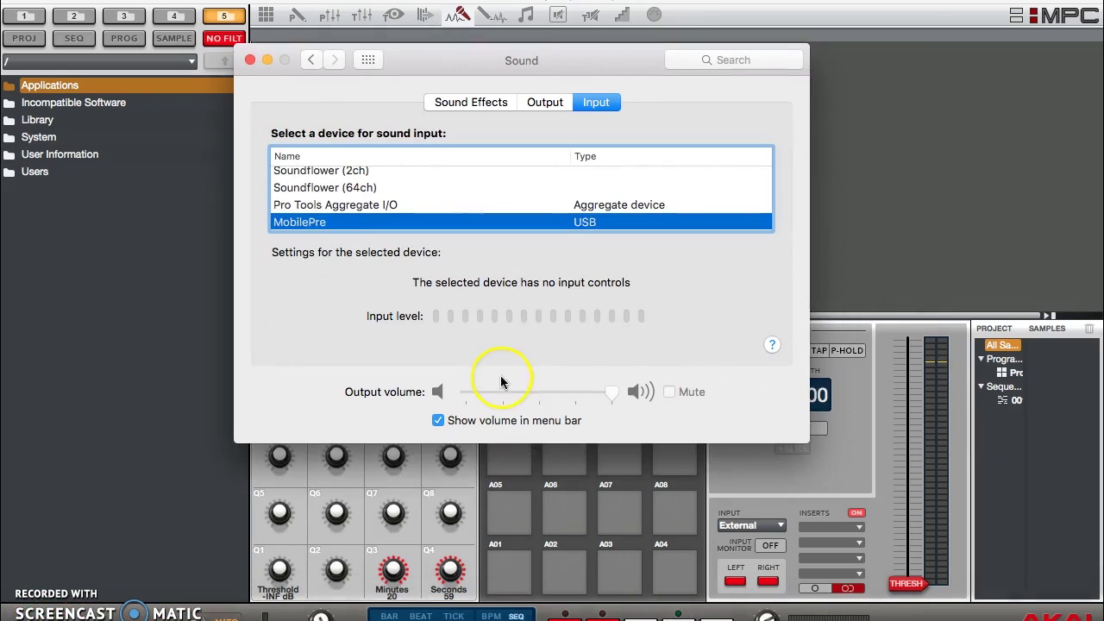
scroll(296, 206, "up", 2)
left_click(297, 195)
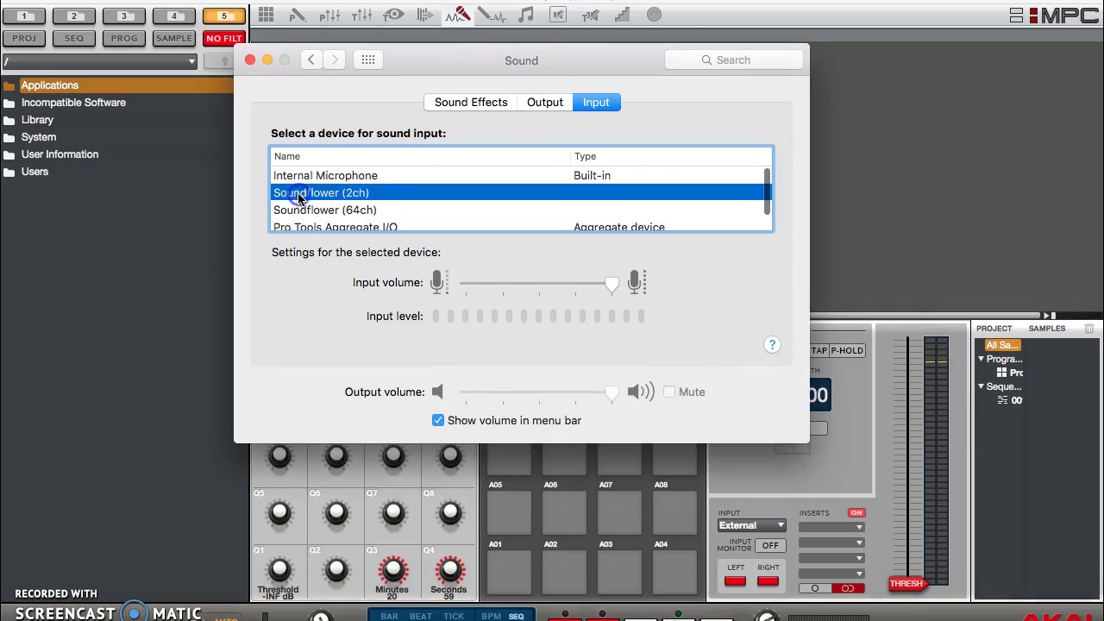
left_click(541, 103)
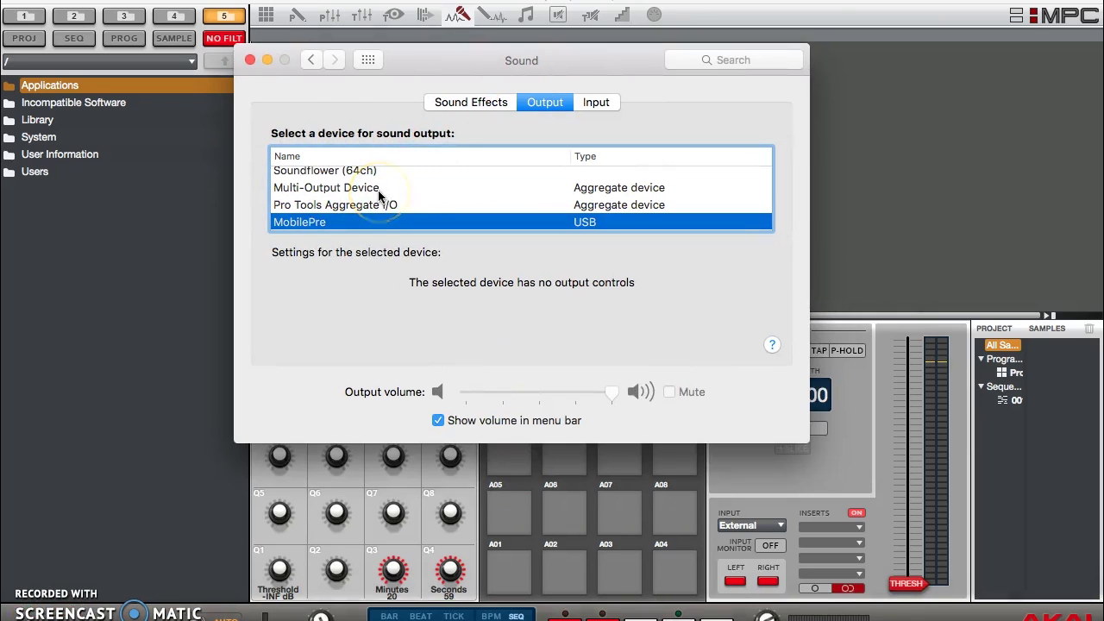
left_click(380, 187)
mouse_move(136, 606)
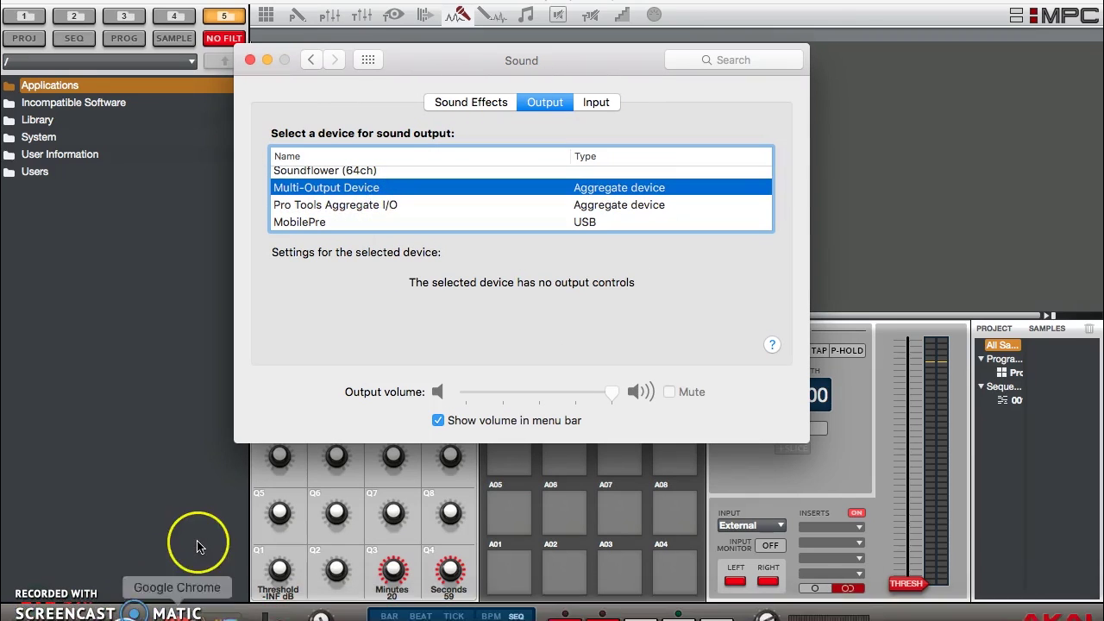
key("super+Tab")
key("super+Tab")
key("super+Tab")
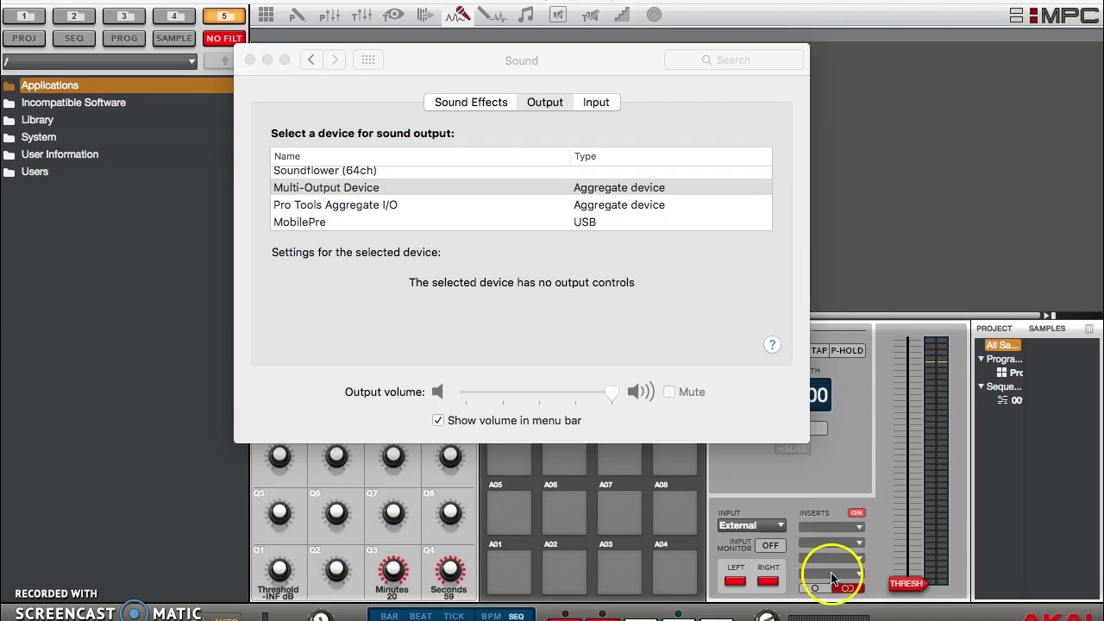
Step: Play the Billie Jean YouTube video from the start, then return to the MPC software
left_click(969, 608)
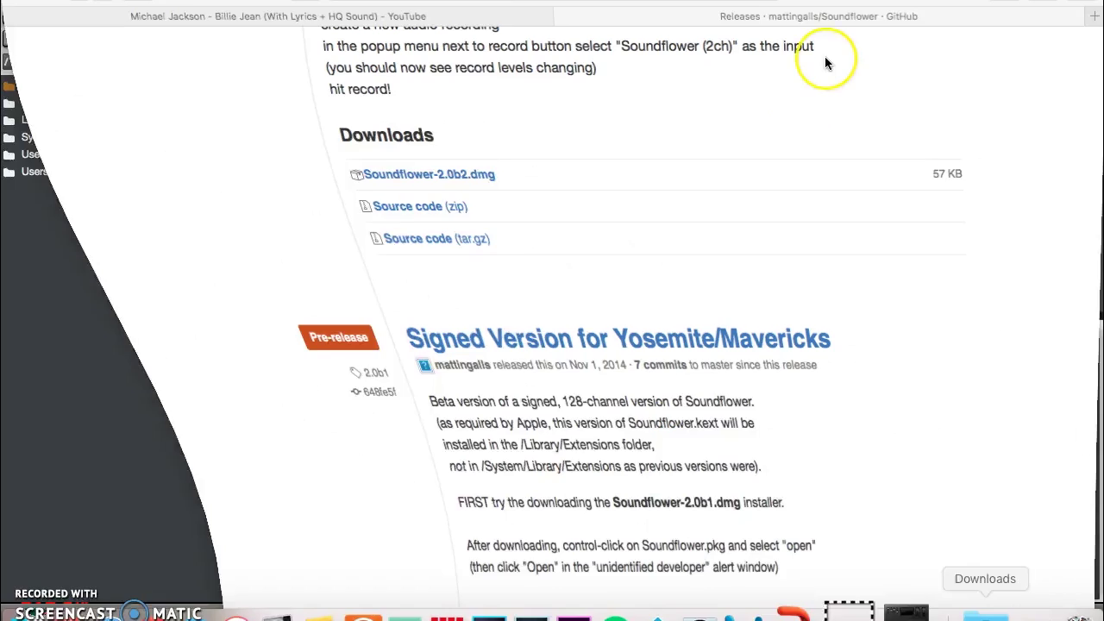
left_click(393, 24)
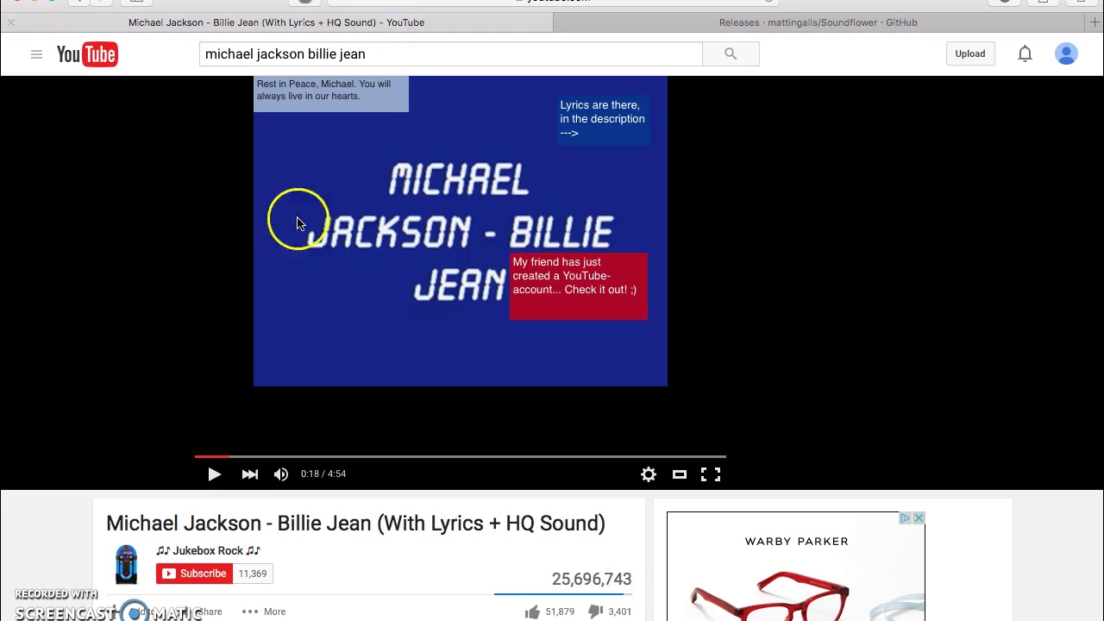
left_click(201, 457)
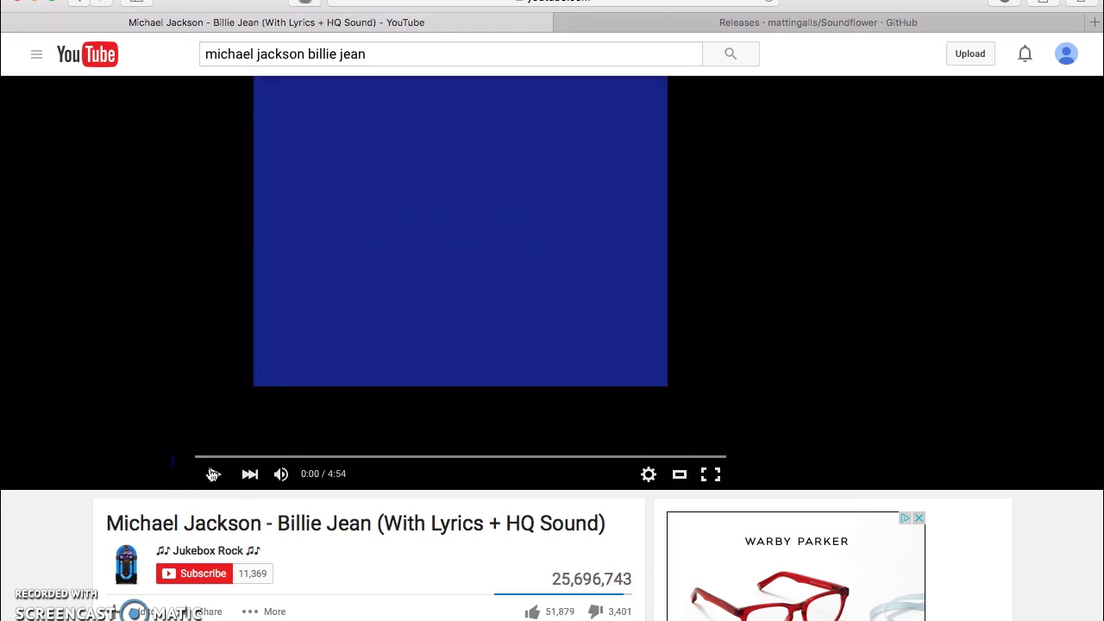
left_click(214, 474)
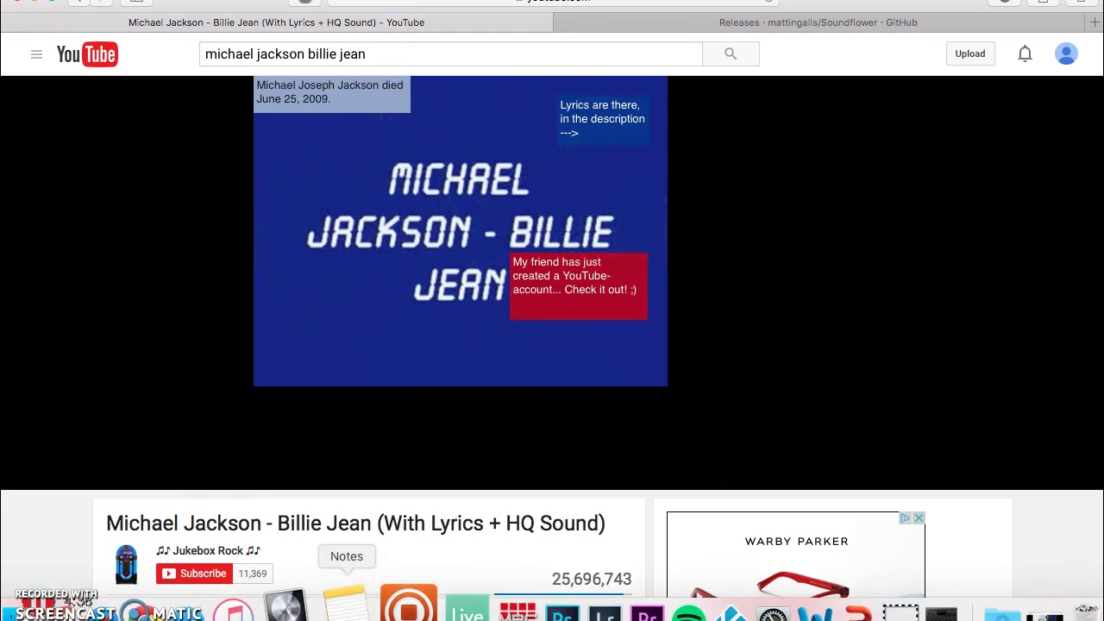
left_click(476, 611)
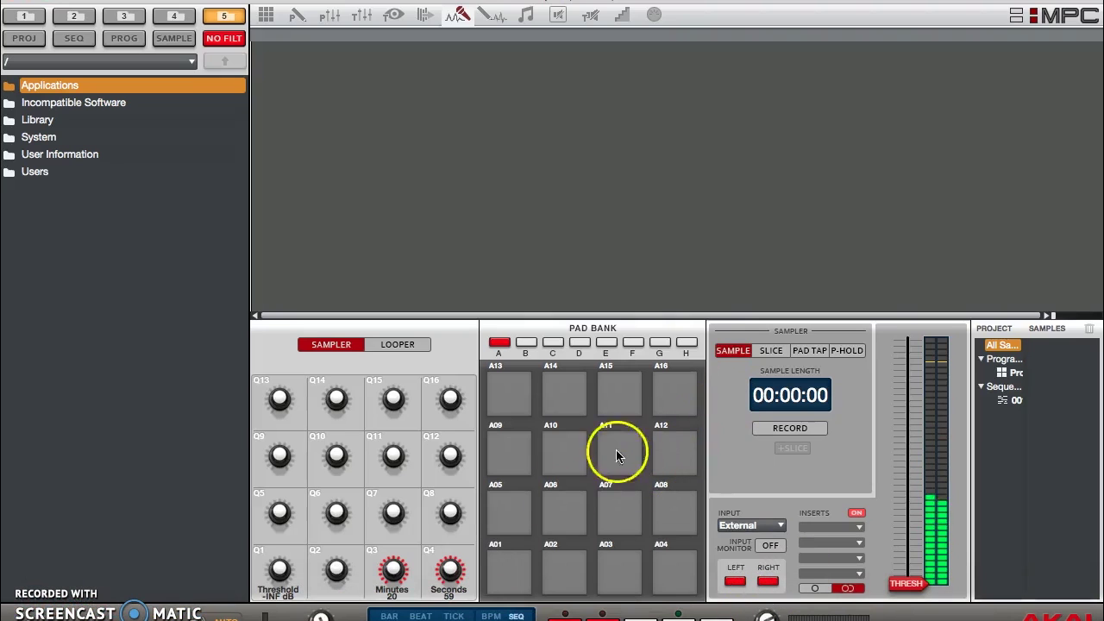
Step: Record a 00:07:61 sample of the playing Billie Jean audio in the Sampler
left_click(762, 429)
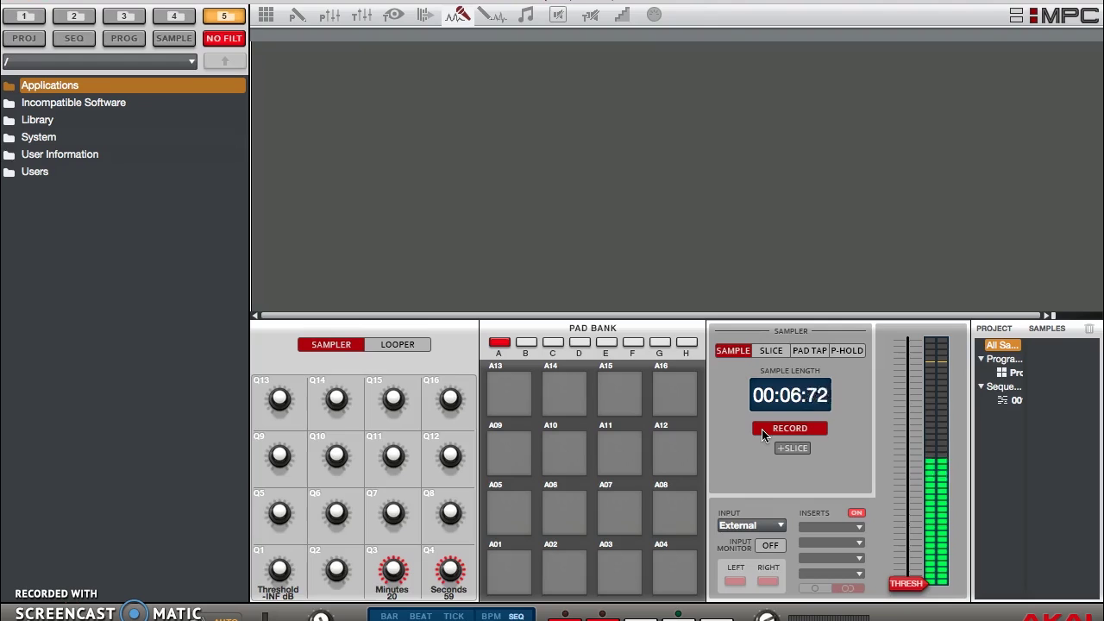
left_click(761, 428)
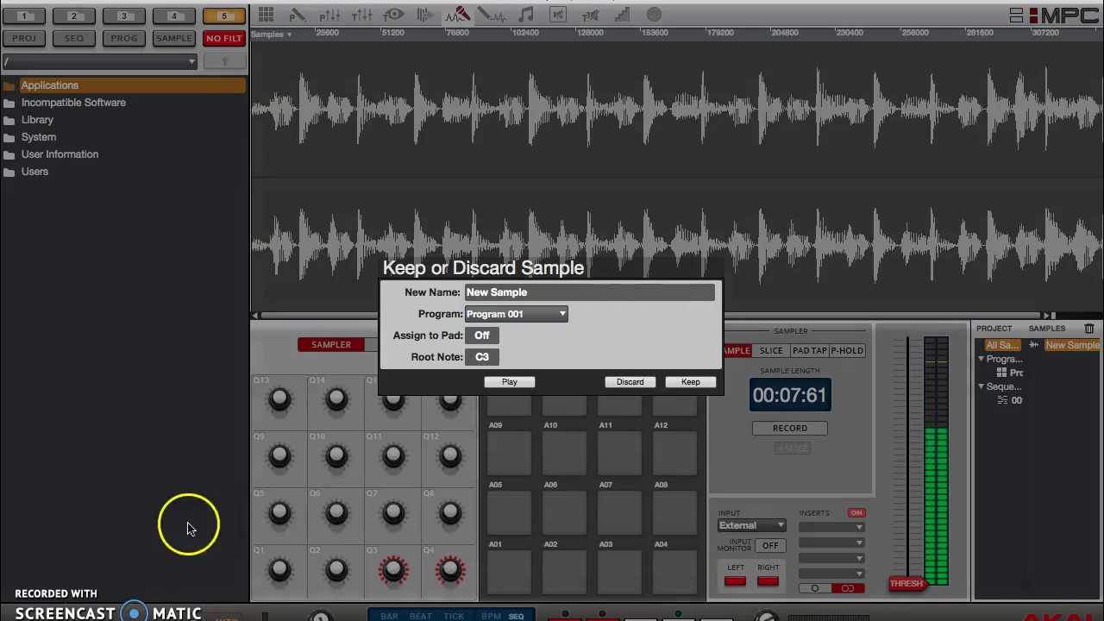
mouse_move(436, 614)
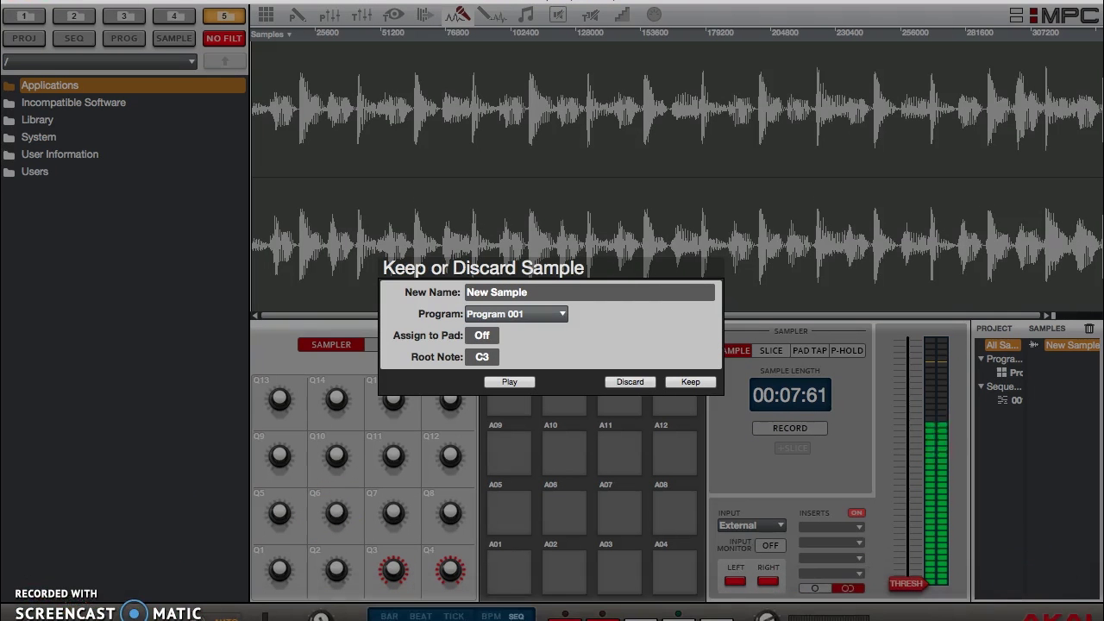